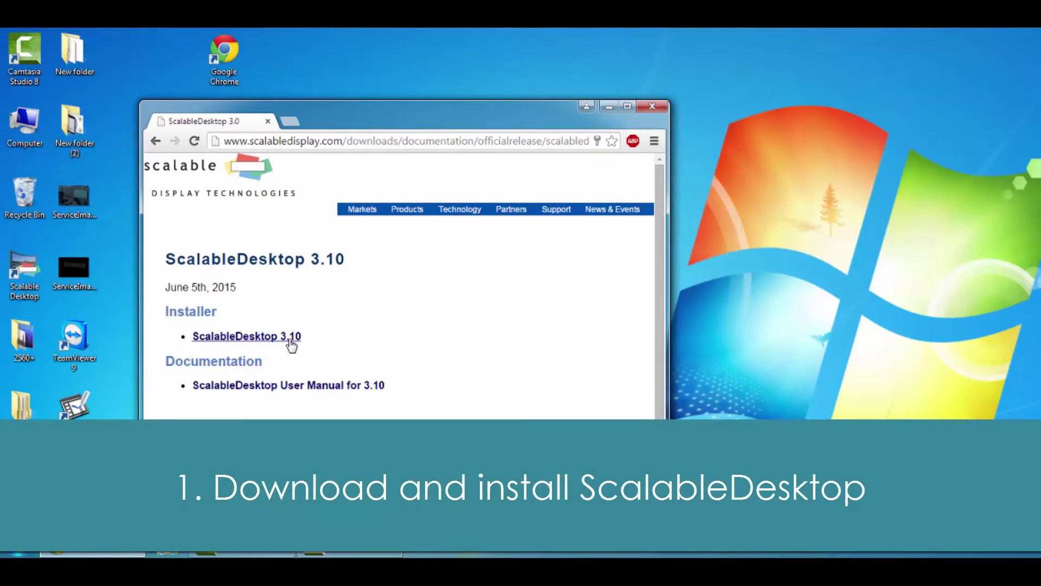
- Open the ScalableDesktop User Manual for 3.10 PDF in Chrome
click(285, 386)
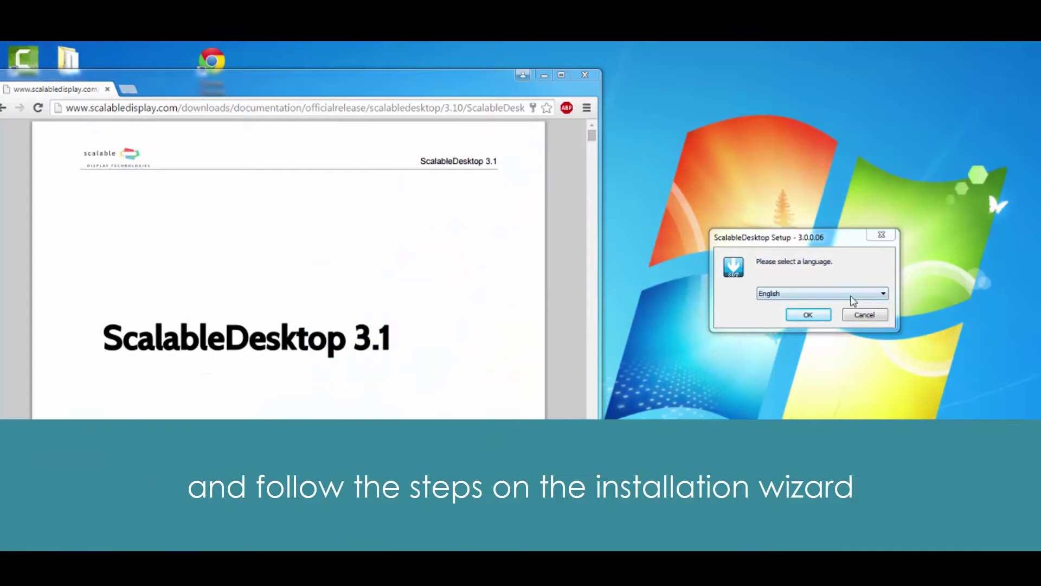
- Confirm English as the setup language to start the ScalableDesktop wizard
click(822, 318)
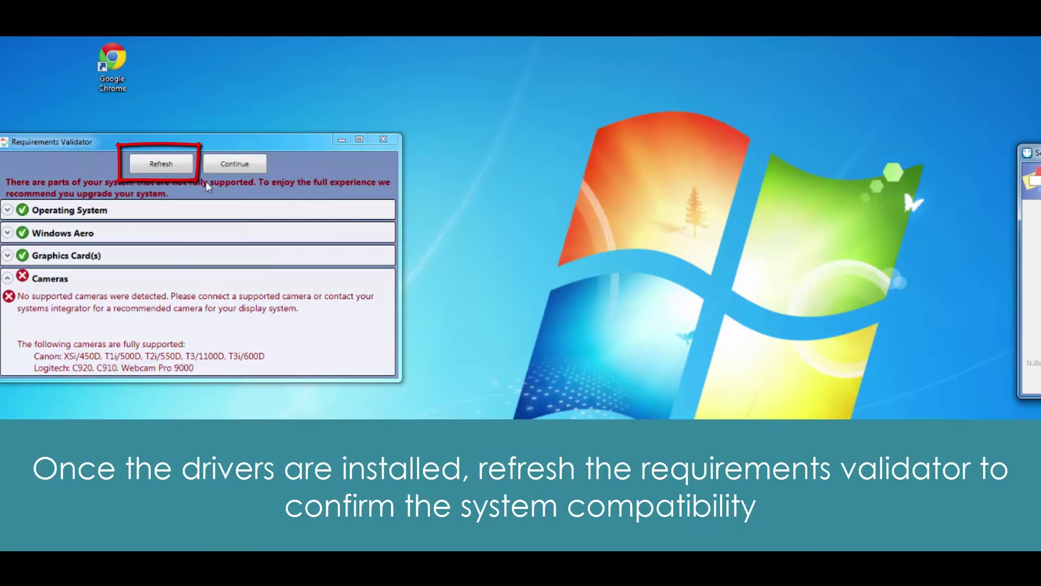
- Re-run the requirements check so Cameras passes, then continue past the validator
click(183, 169)
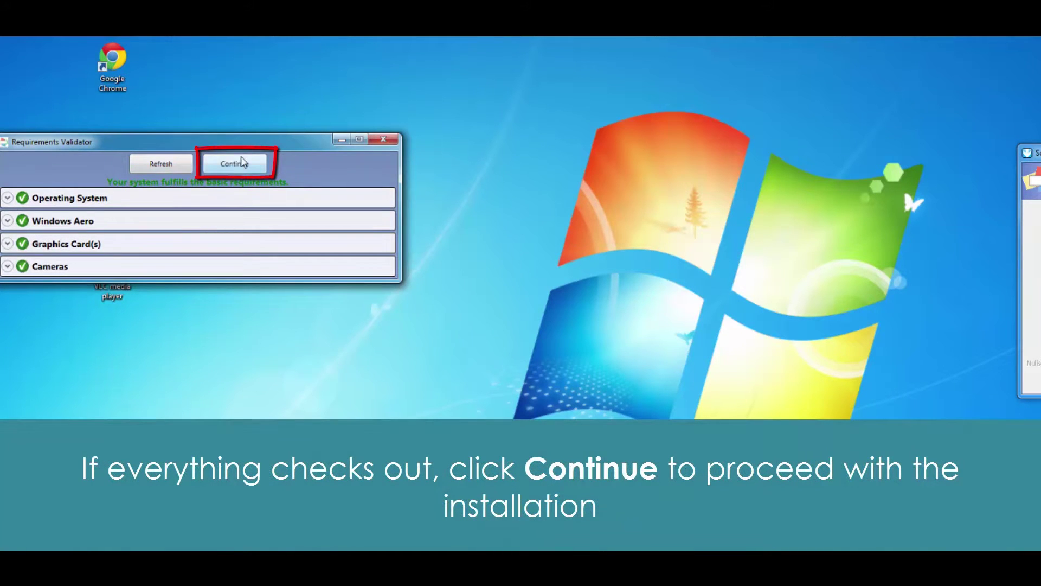
click(243, 163)
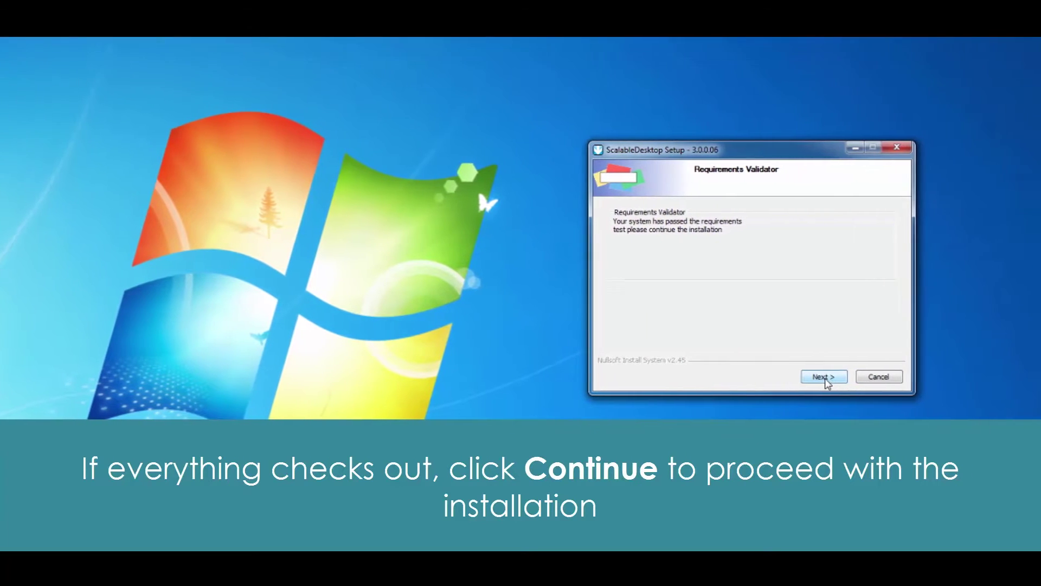
click(826, 380)
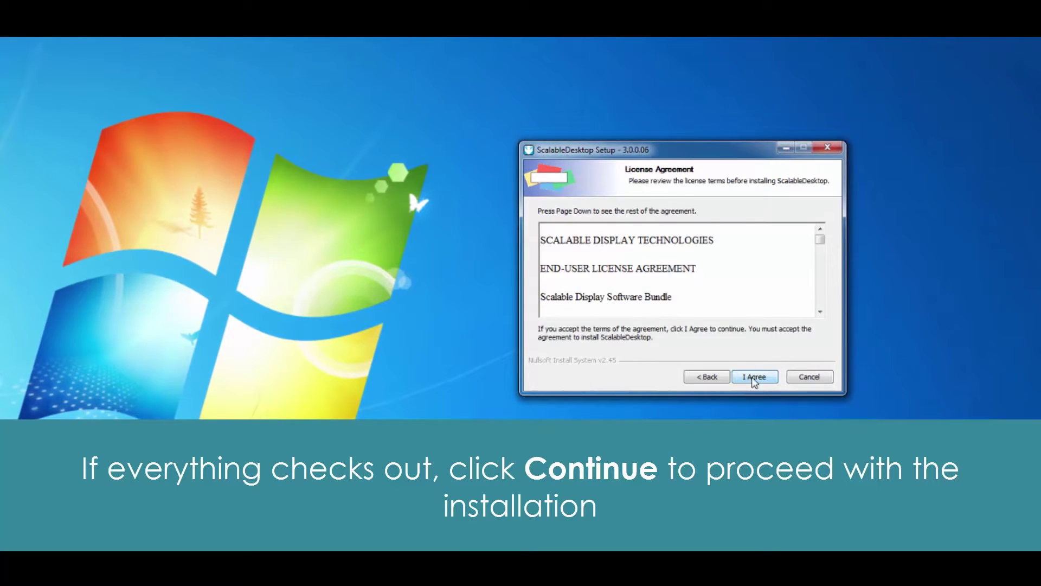
- Accept the licence, keep default components, install folder and Start Menu folder, and install
click(753, 379)
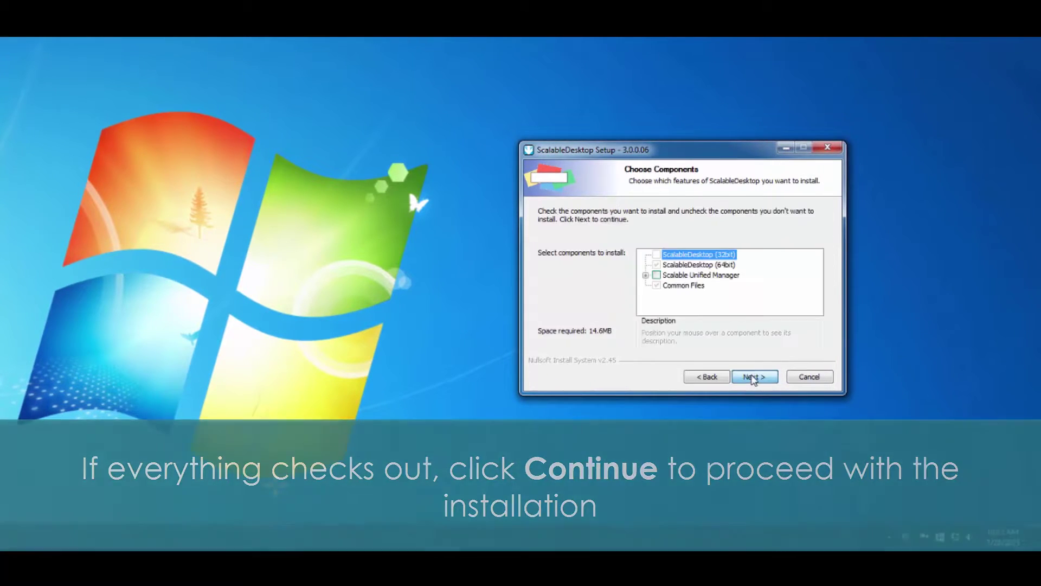
click(747, 379)
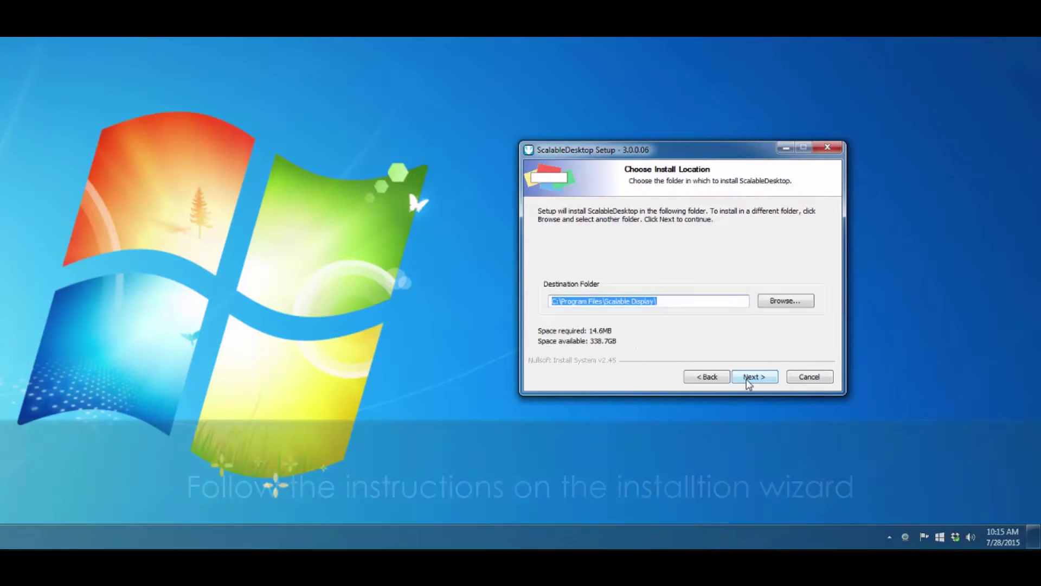
click(746, 379)
click(749, 379)
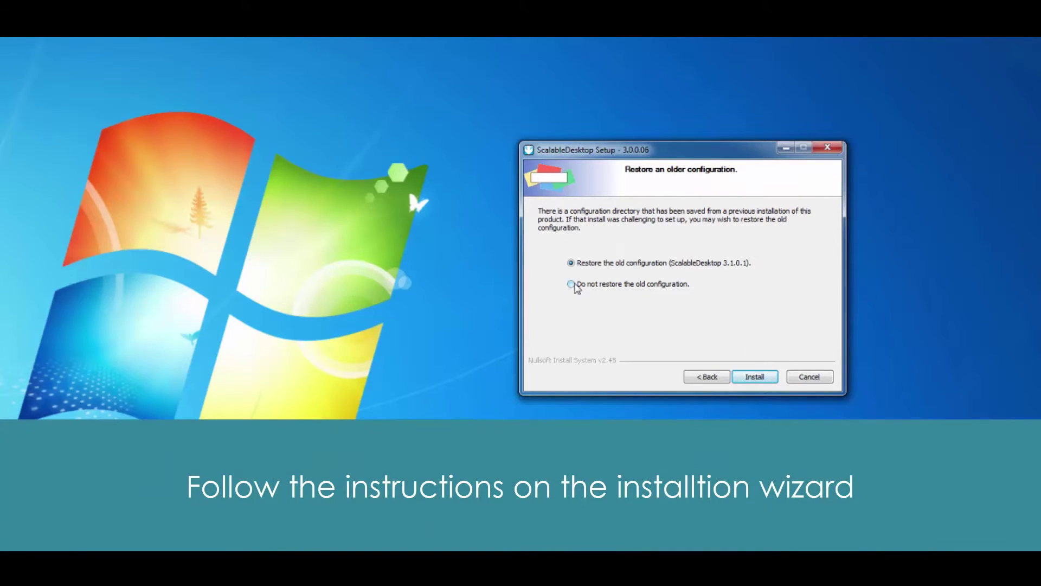
click(764, 379)
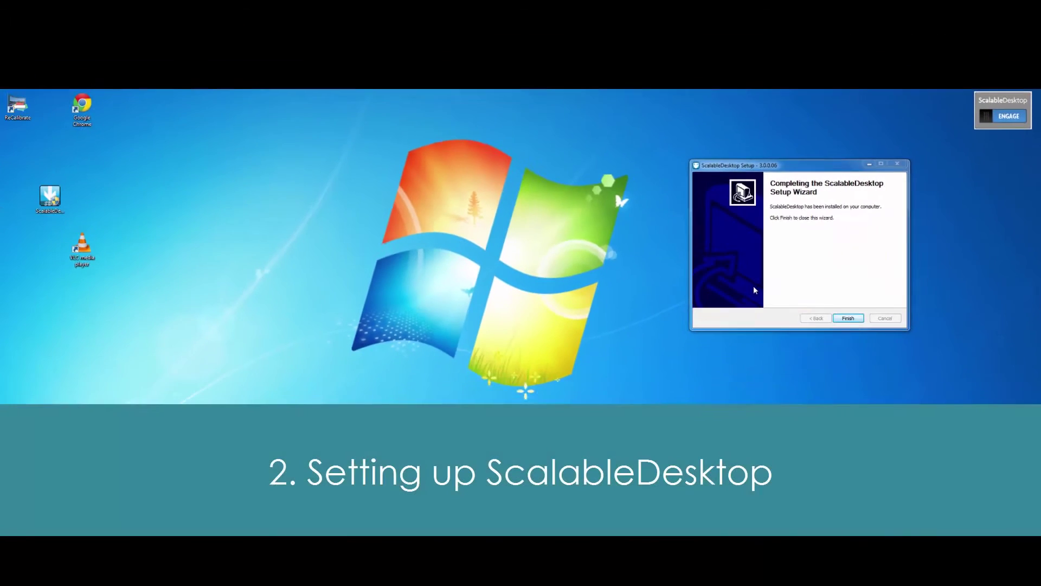
- Move the finished setup wizard aside and launch ScalableDesktop from its desktop icon
drag(807, 170, 715, 149)
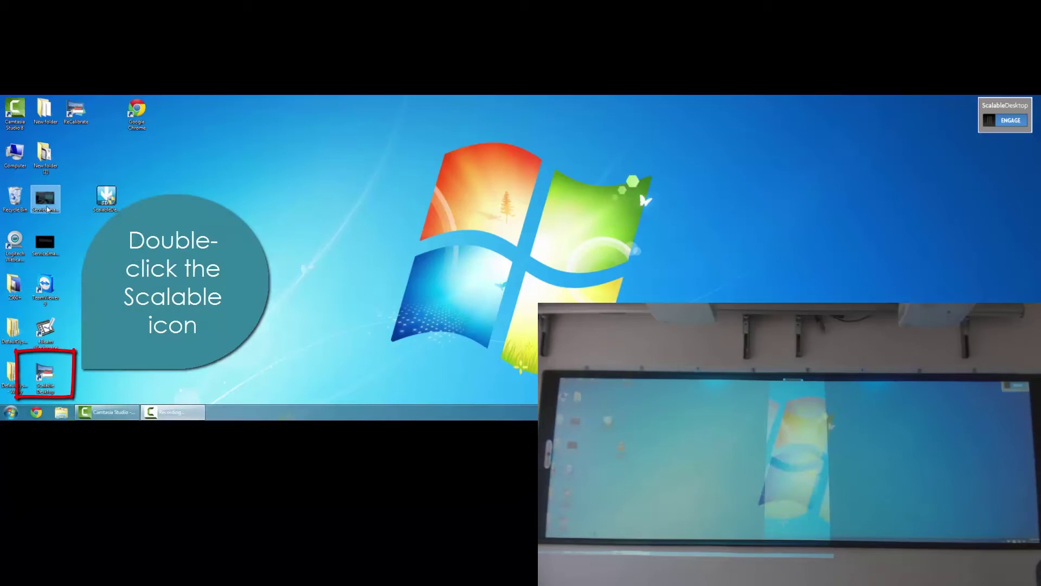
double_click(39, 376)
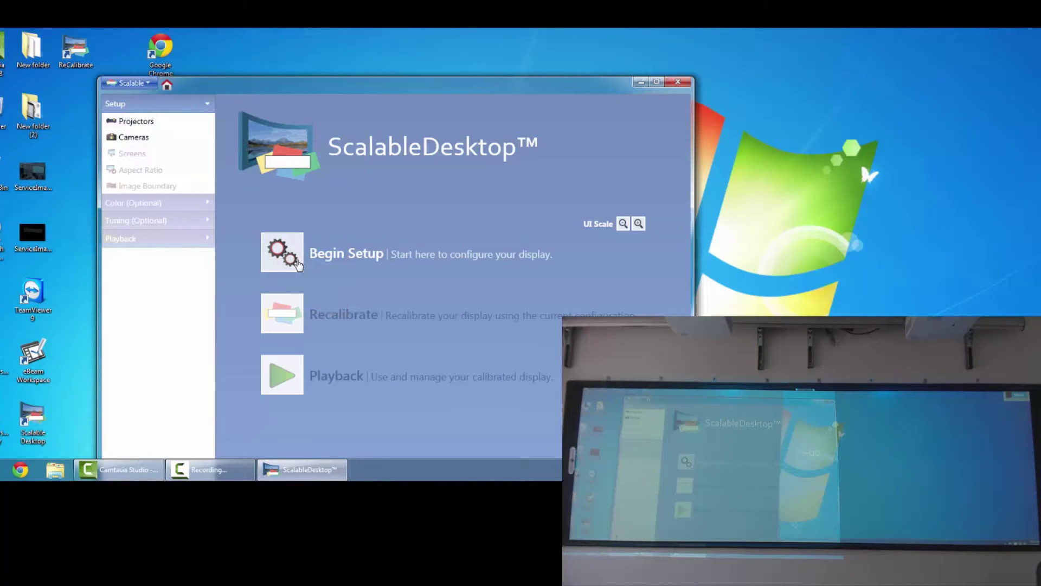
- Begin setup, confirm the two 1280 x 800 projectors, and advance to the Cameras panel
click(297, 263)
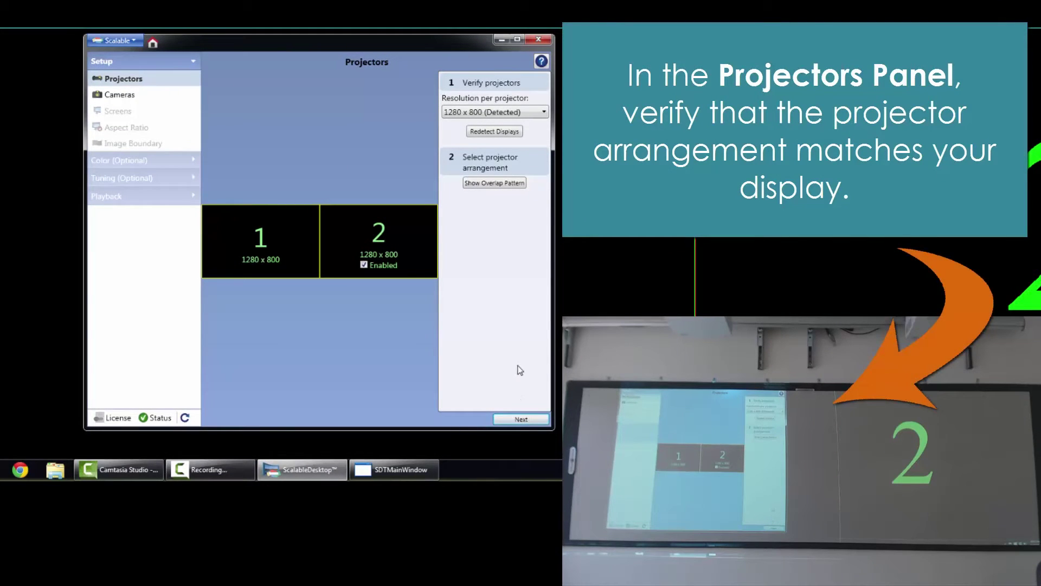
click(524, 420)
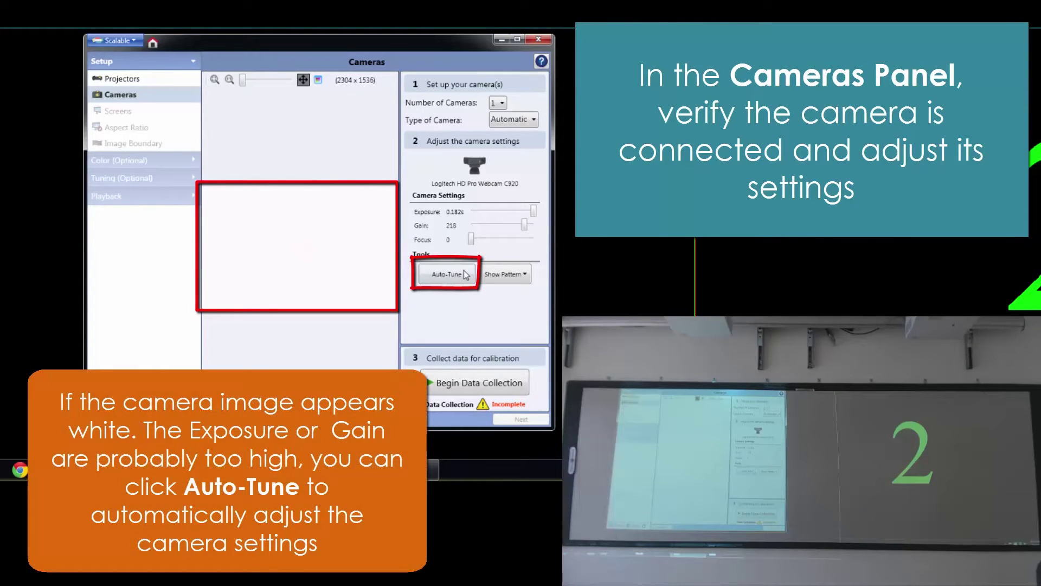
- Auto-tune the Logitech C920 camera to exposure 0.008s and gain 14
click(465, 274)
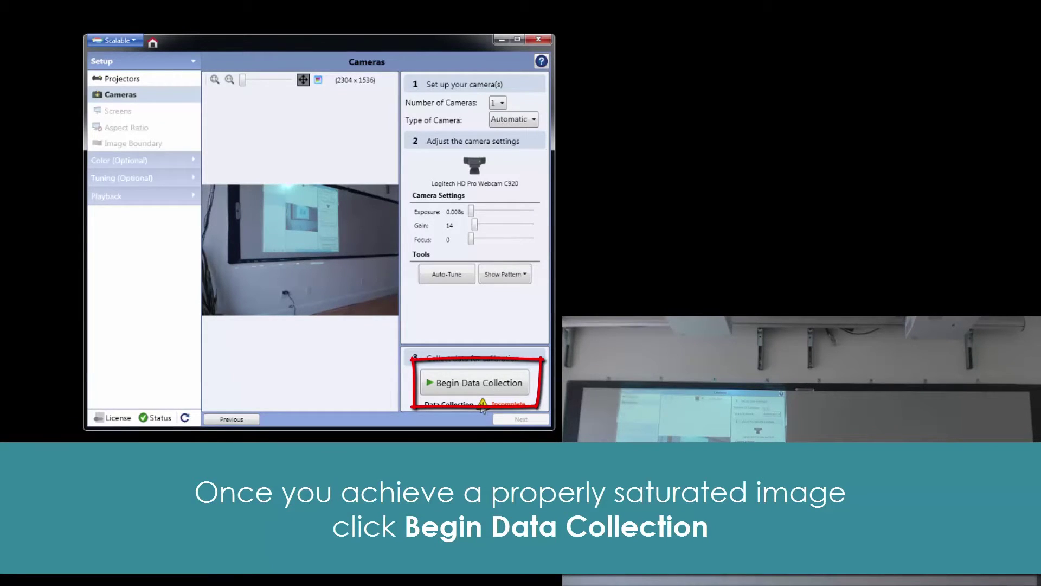
- Run calibration data collection, retrying after repositioning the camera when the first attempt fails
click(492, 386)
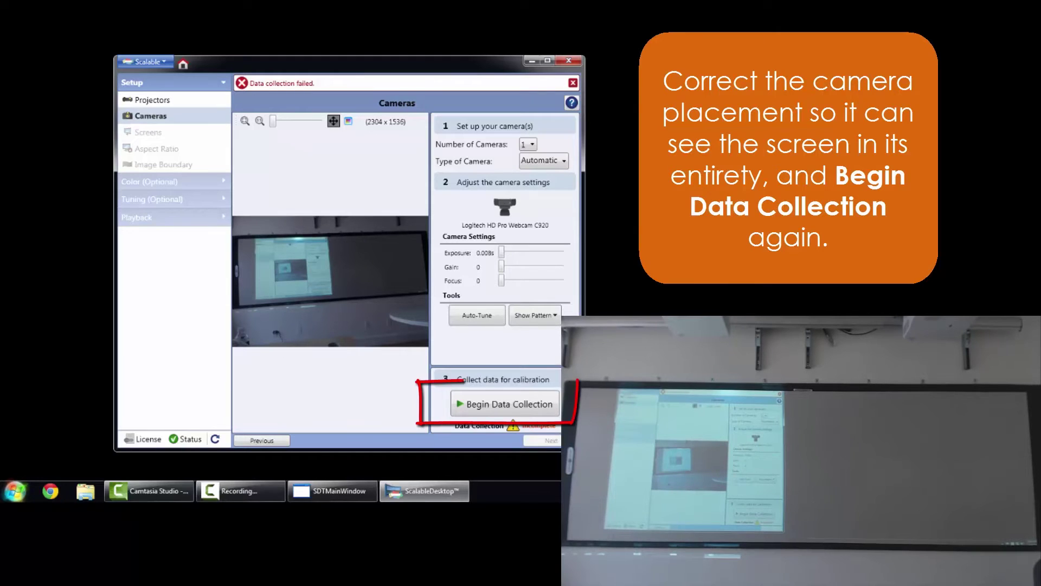
click(519, 408)
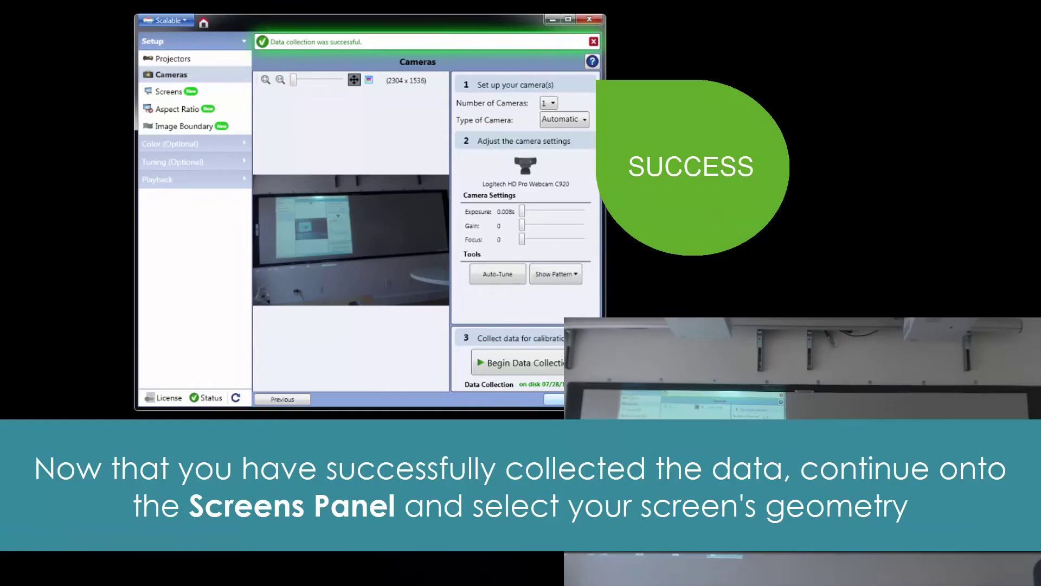
- Keep Flat screen geometry and advance through Aspect Ratio to the Image Boundary panel
click(169, 90)
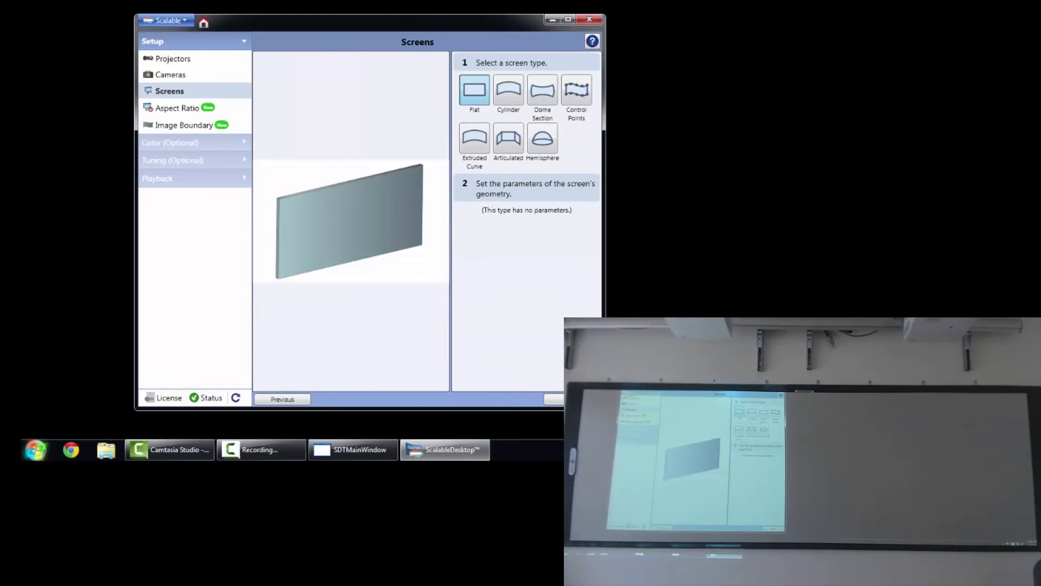
click(554, 399)
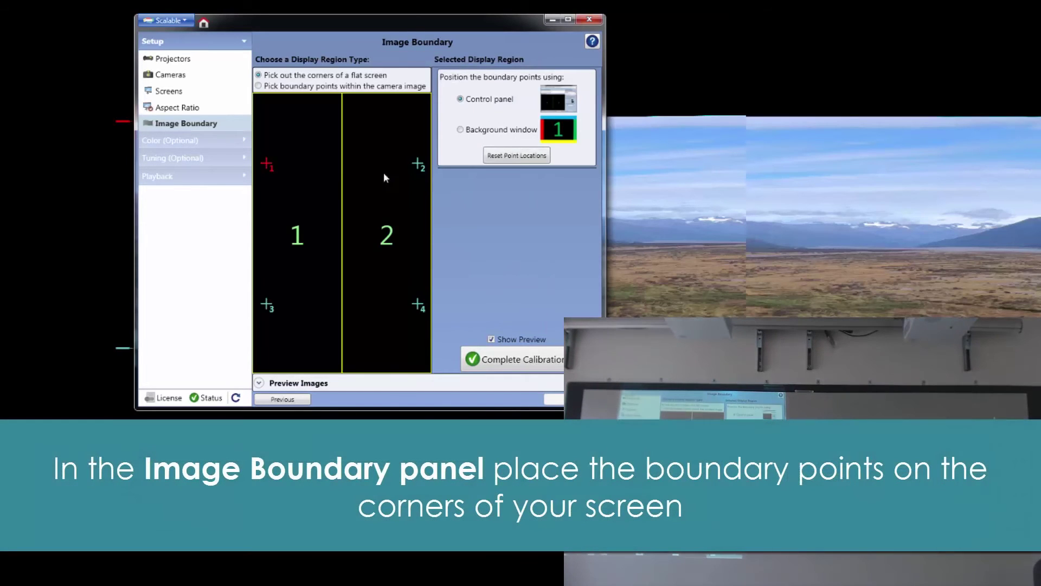
- Drag boundary points 1–4 onto the wall screen's corners, nudging point 3 left
drag(268, 165, 250, 110)
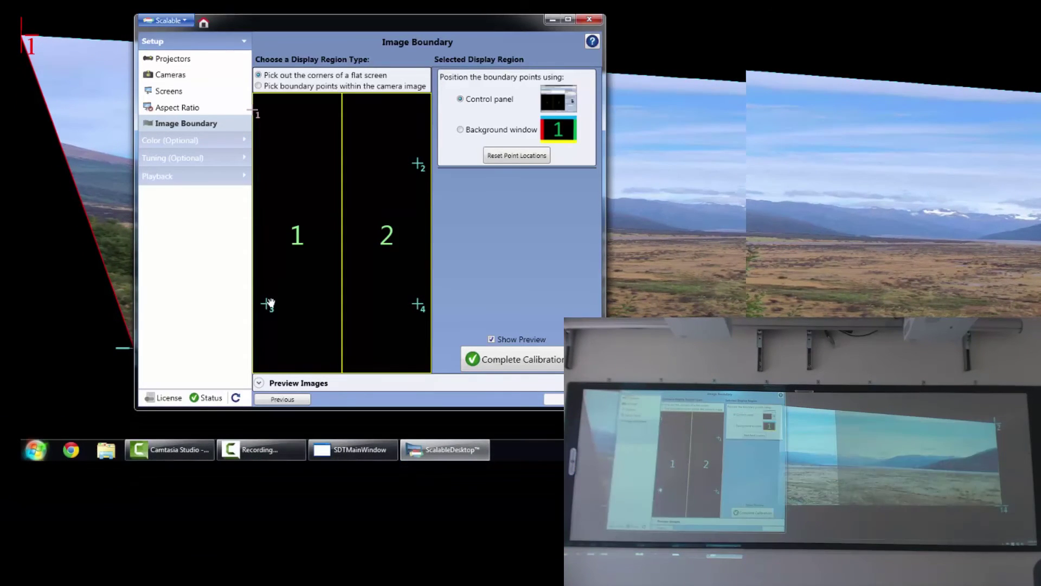
drag(267, 305, 259, 361)
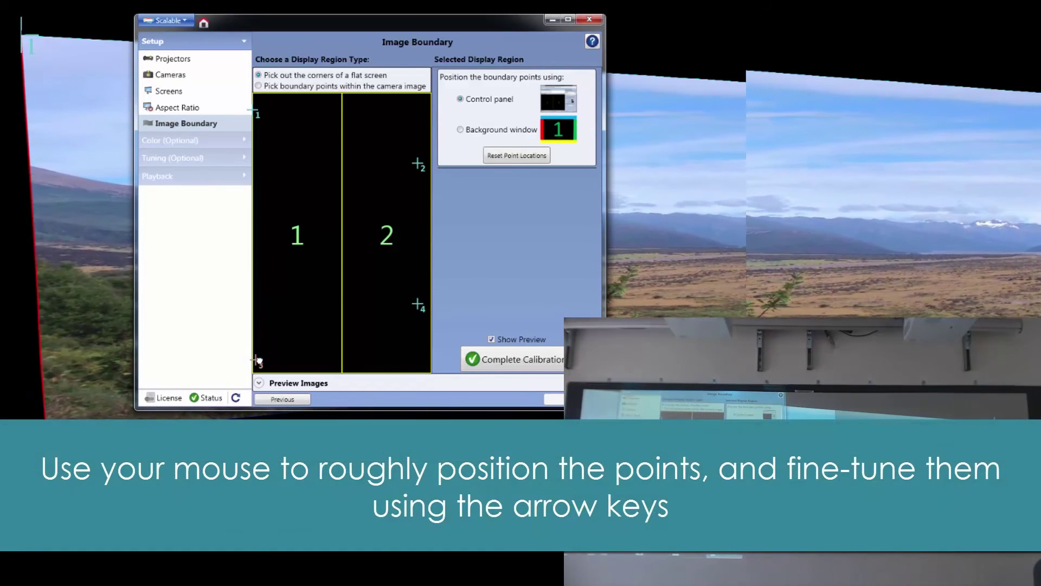
key(Left)
key(Left)
key(Left)
key(Left)
key(Left)
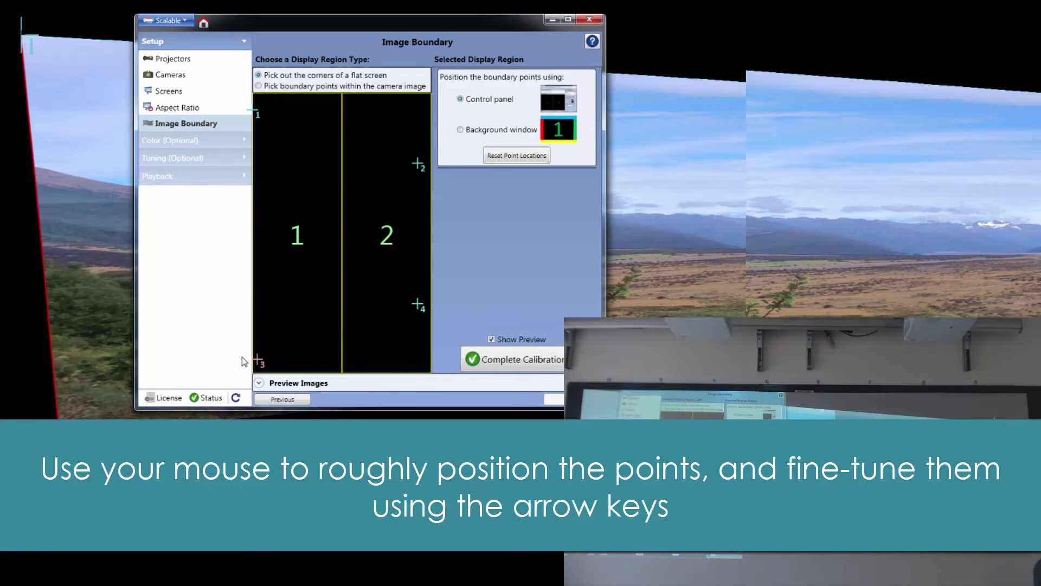
key(Left)
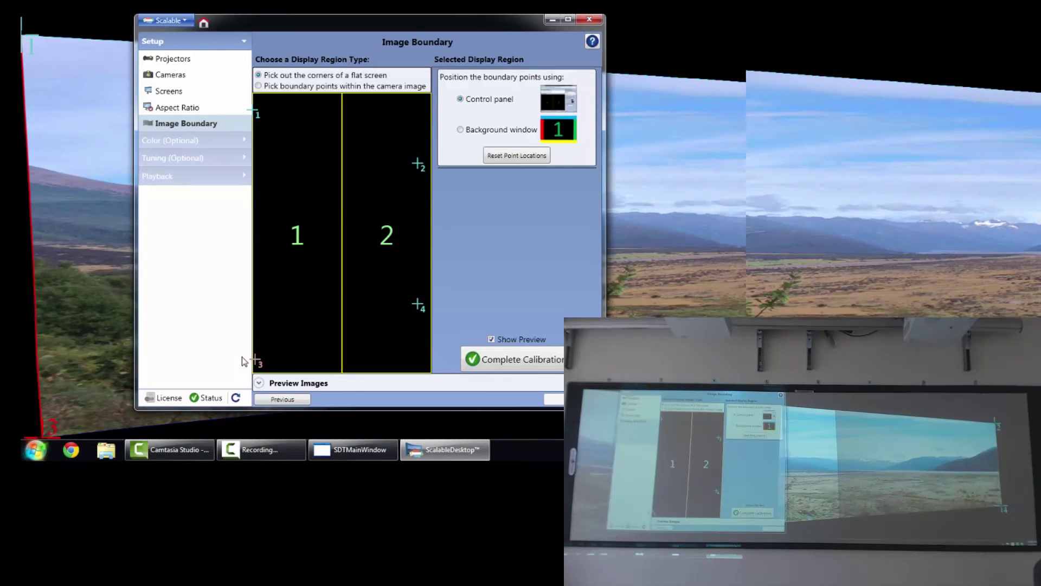
key(Left)
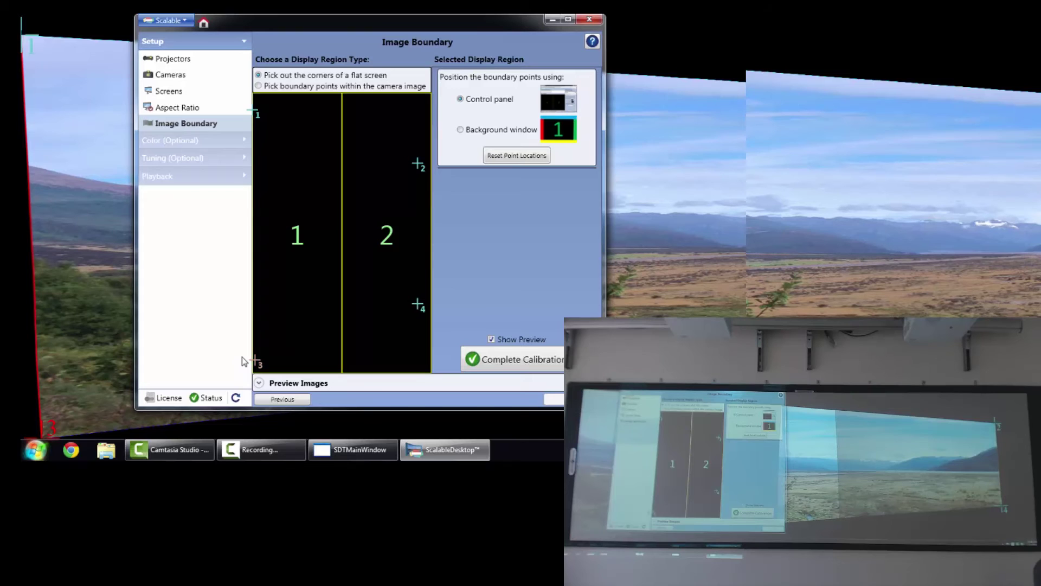
drag(418, 304, 432, 368)
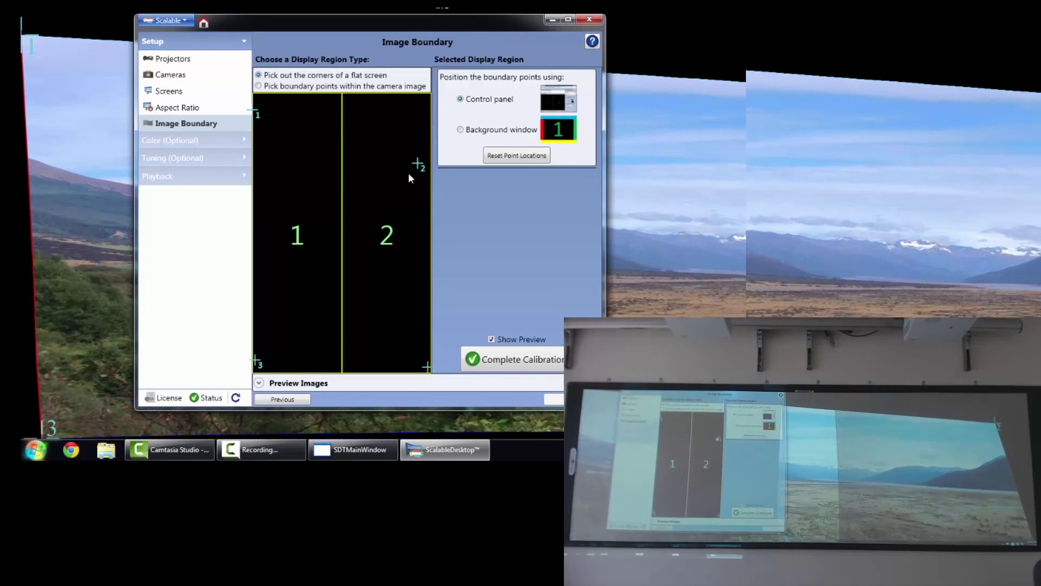
drag(418, 164, 440, 107)
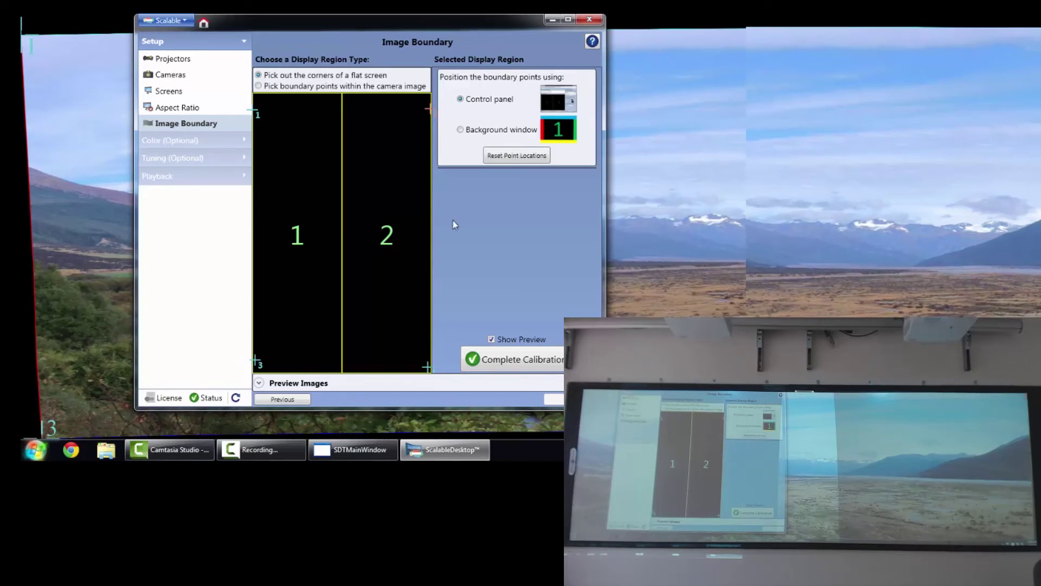
- Fine-tune boundary point 4 right and down, then select point 1 for adjustment
drag(430, 367, 426, 362)
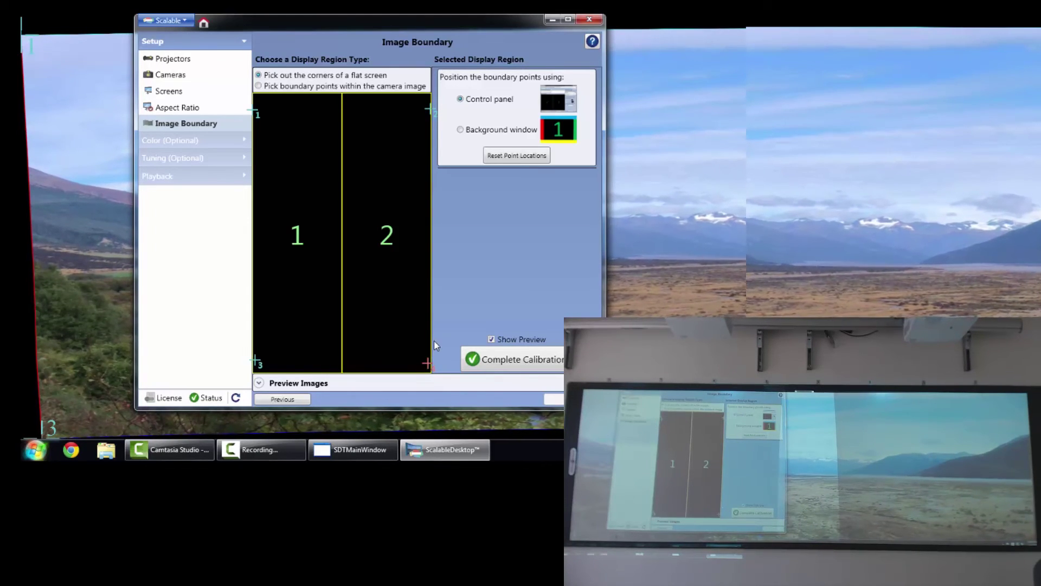
key(Right)
key(Down)
key(Down)
key(Down)
key(Down)
key(Down)
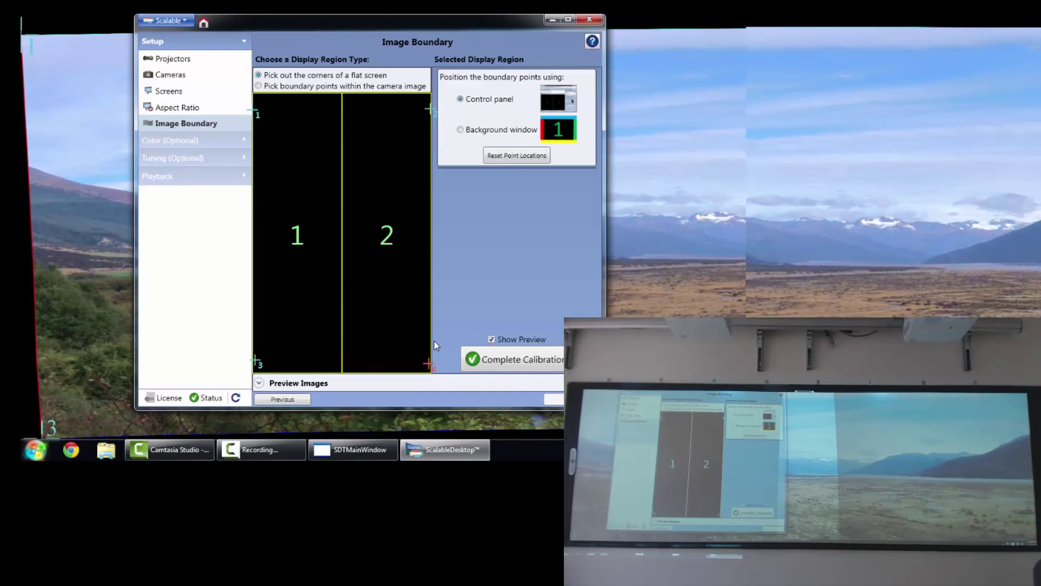
key(Down)
key(Down)
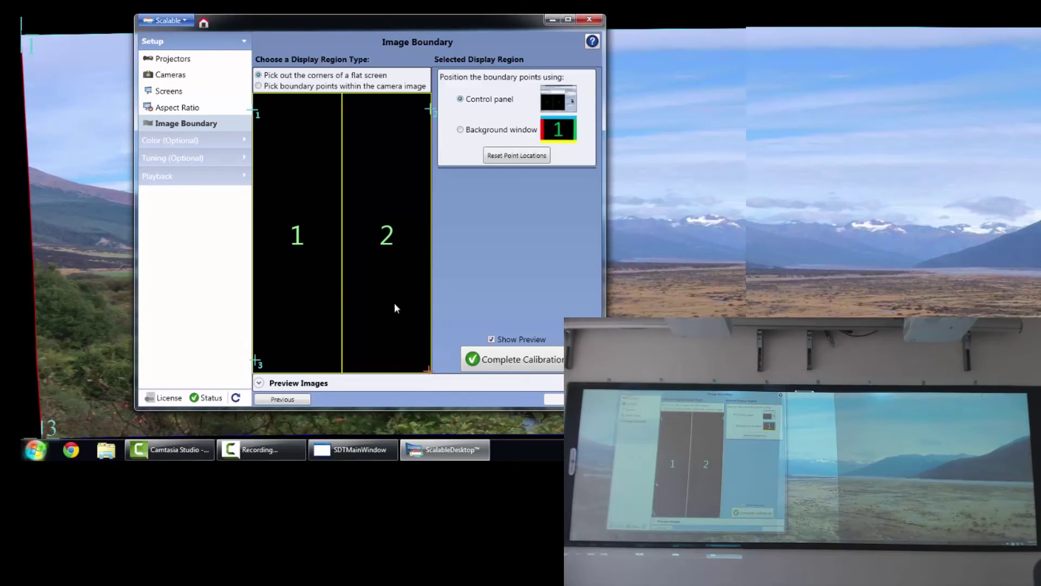
click(254, 112)
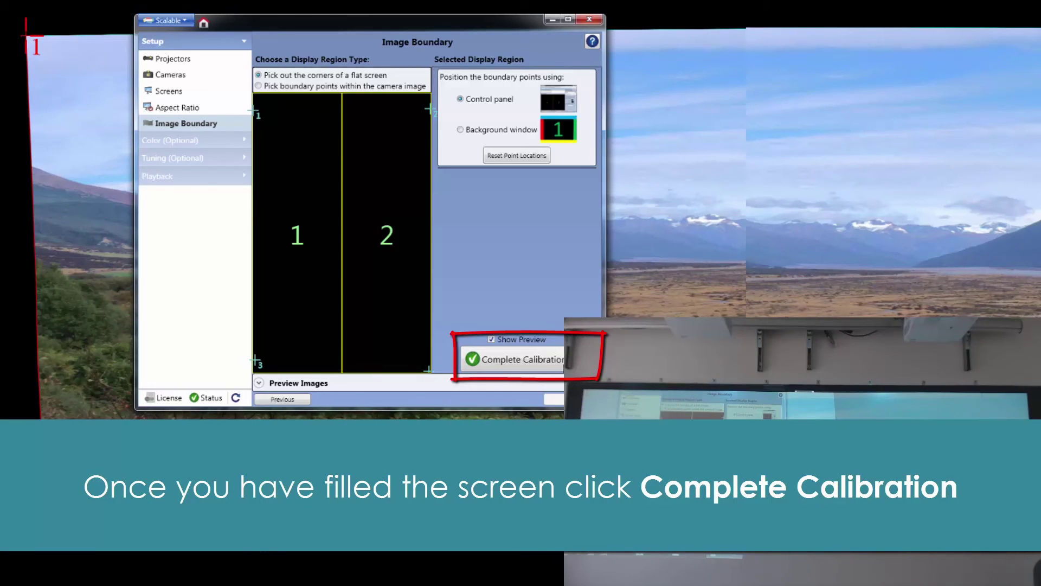
- Complete the calibration and choose Keep warp in the Desktop Warp Engaged dialog
click(550, 361)
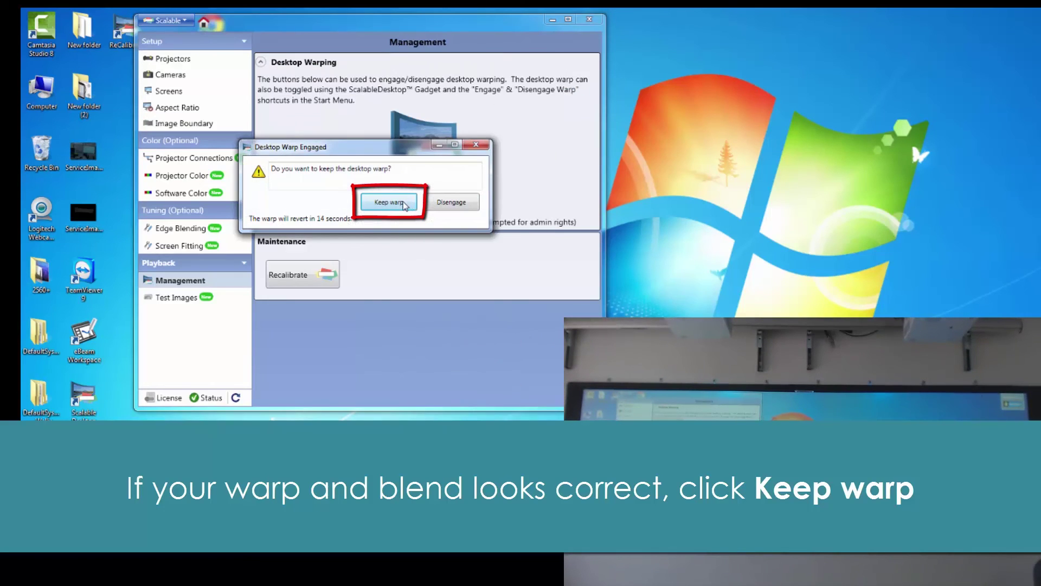
click(404, 206)
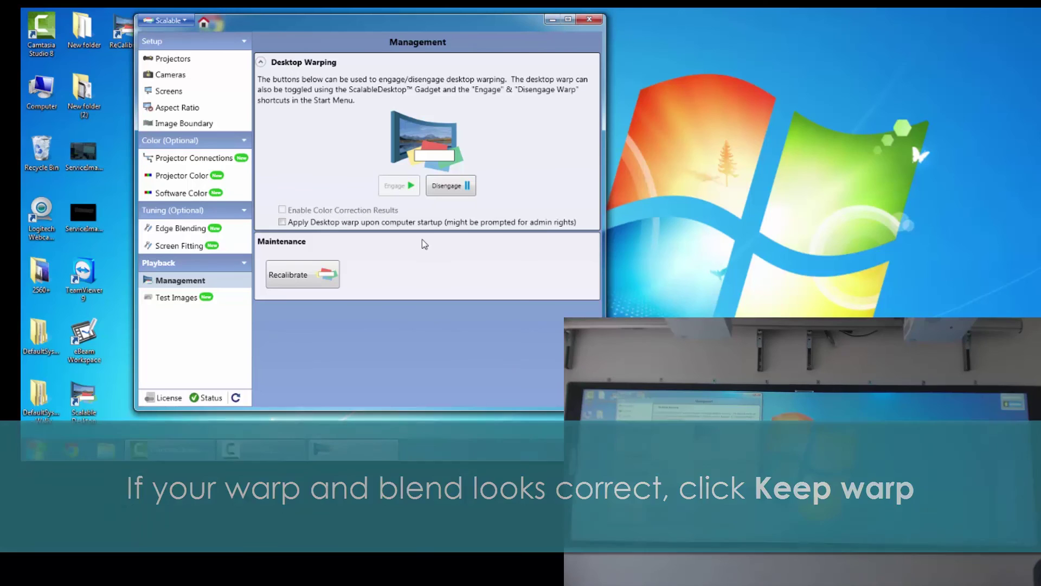